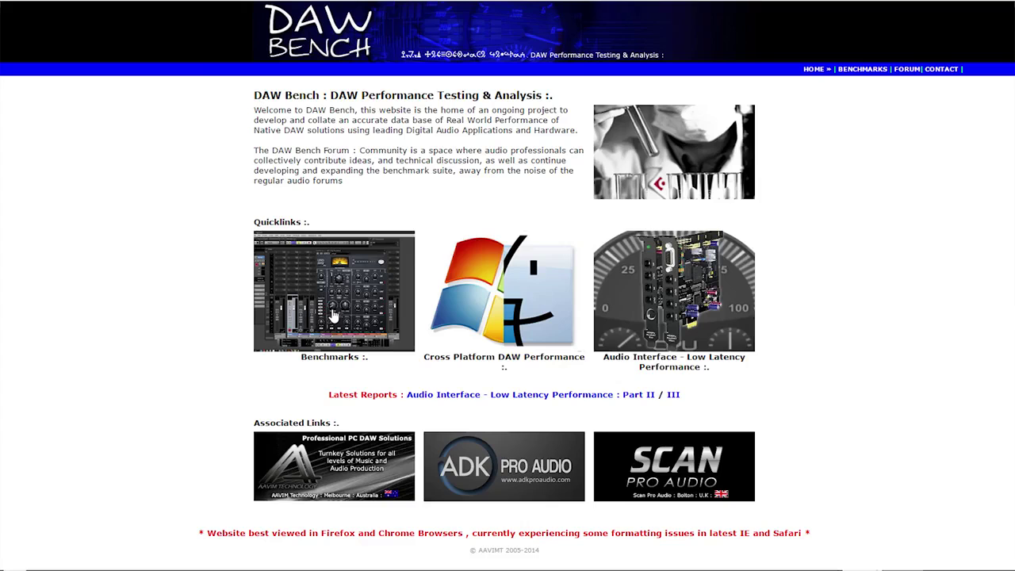
Go to the Benchmarks page showing the DAWbench DSP Universal 2014 session and its 16.60 MB download
click(333, 315)
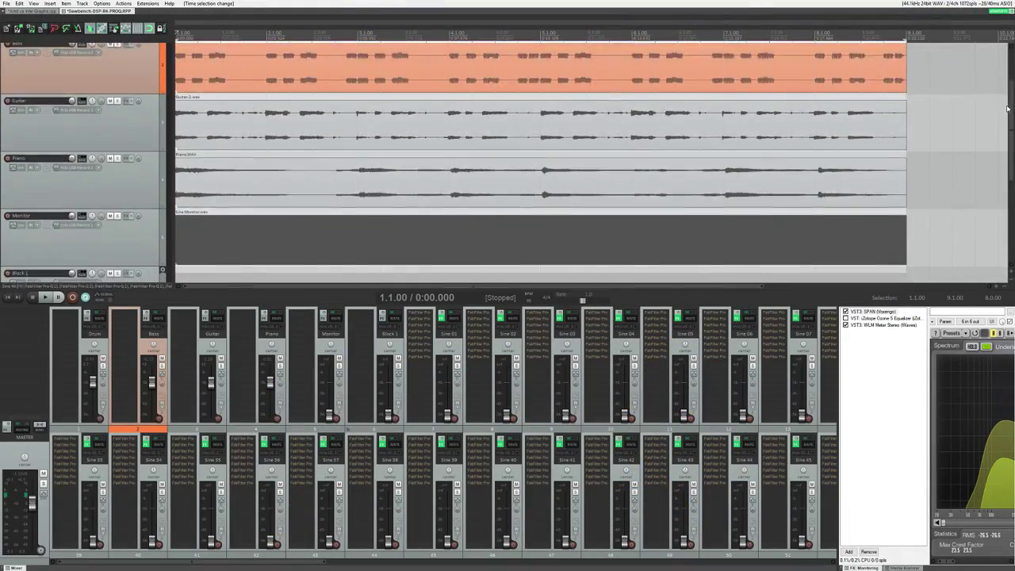
scroll(1006, 116, down, 2)
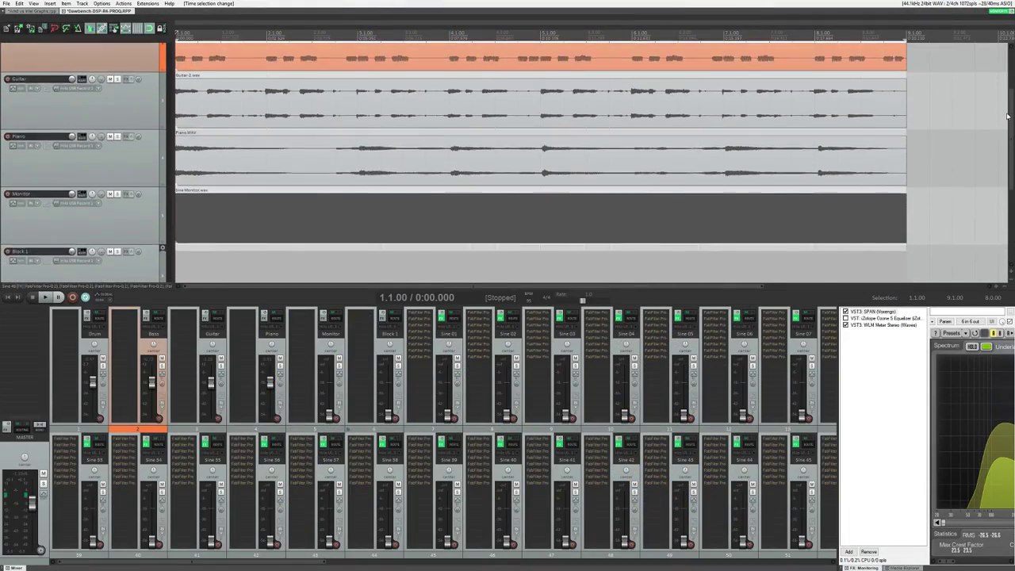
mouse_move(1007, 117)
mouse_down()
mouse_move(1008, 155)
mouse_move(1007, 111)
mouse_up()
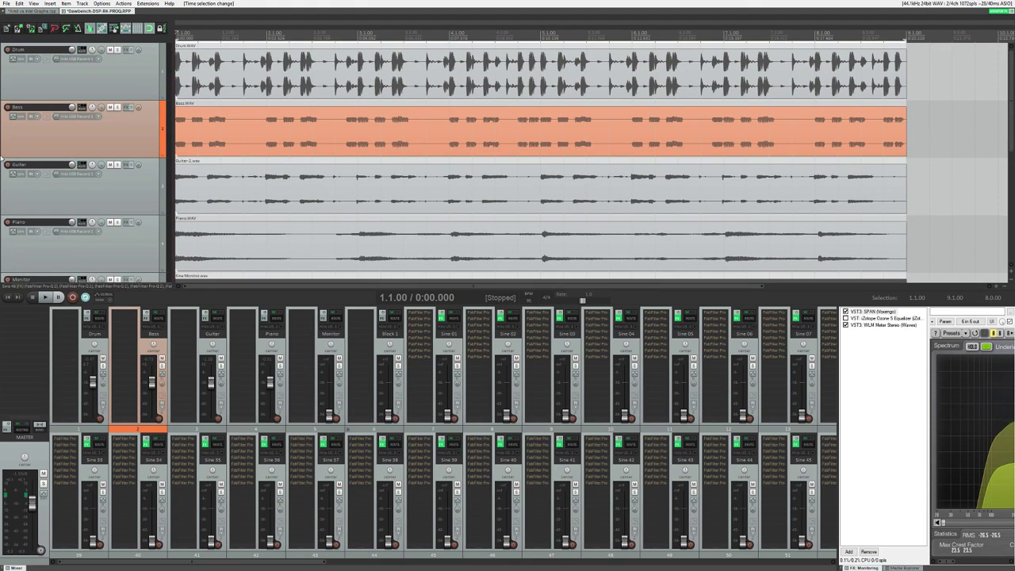
click(138, 130)
click(147, 193)
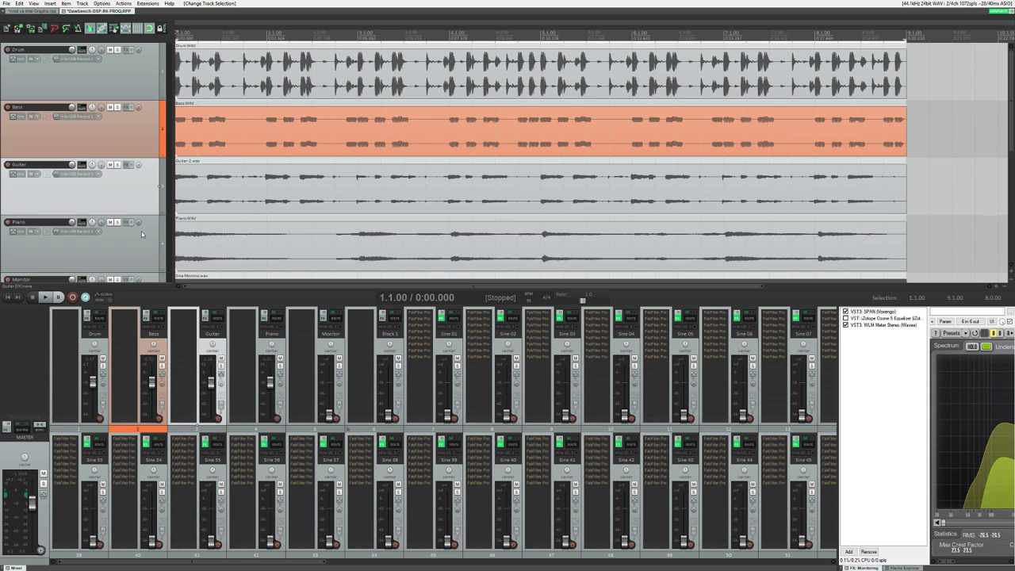
click(147, 251)
drag(1012, 145, 1012, 260)
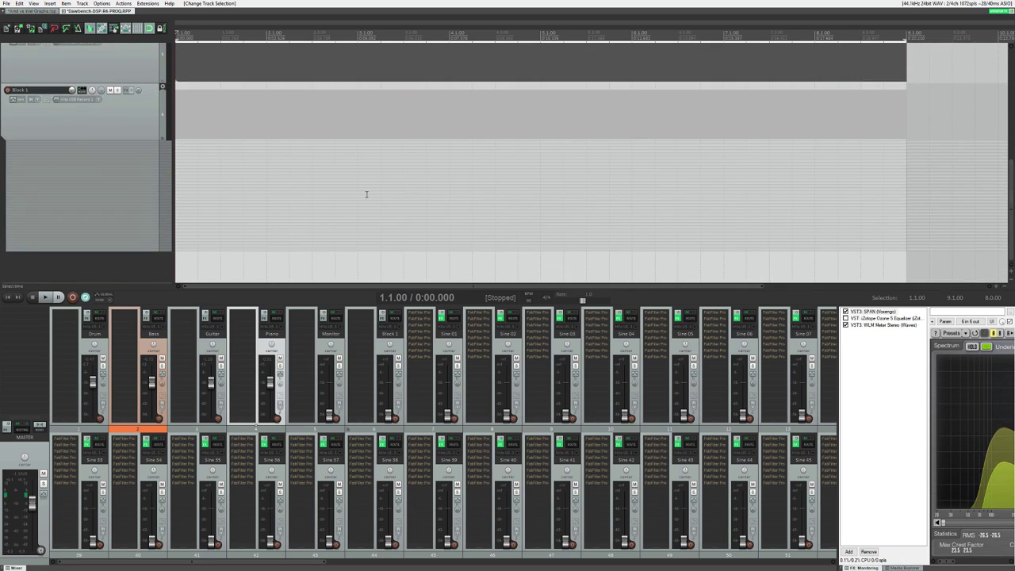
click(92, 146)
drag(91, 147, 121, 146)
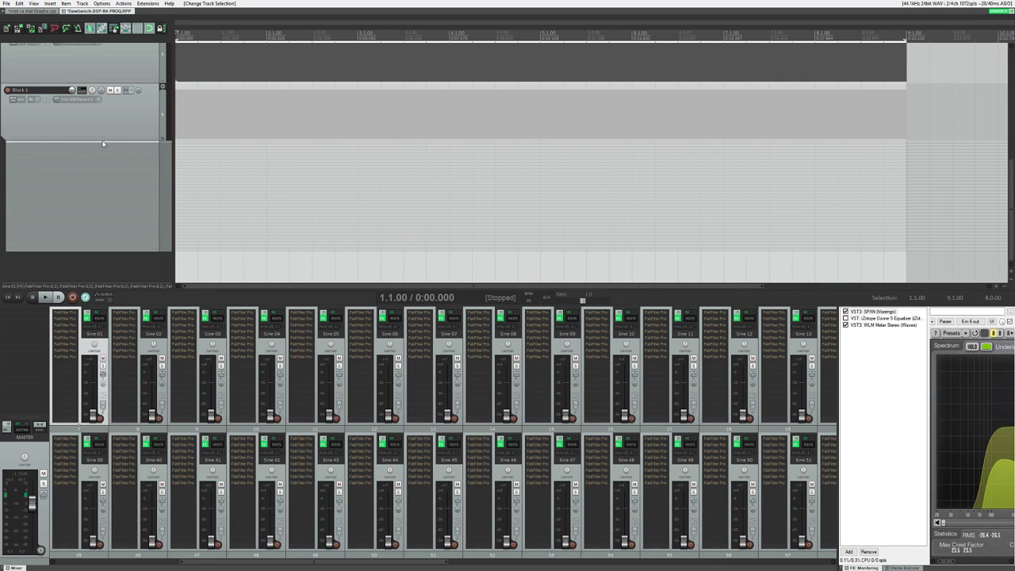
click(38, 149)
click(39, 144)
click(123, 312)
click(345, 27)
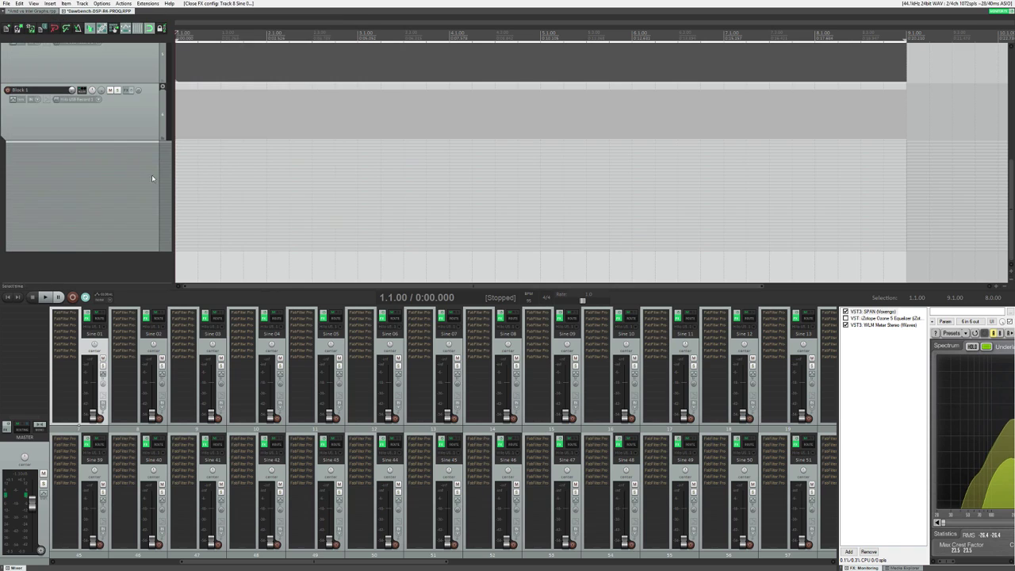
Activate Sine 02's Pro-Q 2, play the session from Sine 43, and un-bypass Sine 01's plugins
click(128, 343)
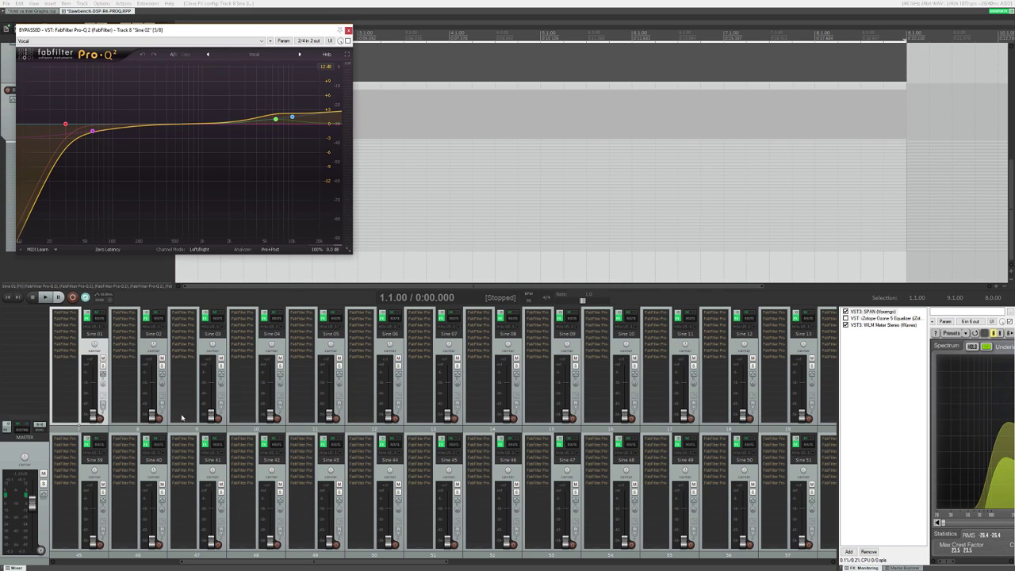
click(347, 30)
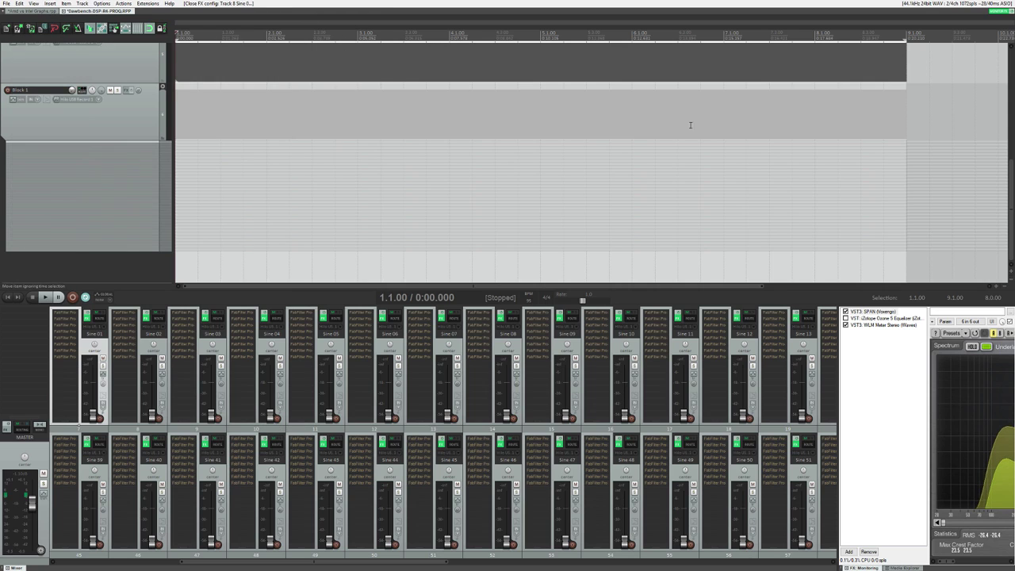
drag(1013, 191, 1012, 59)
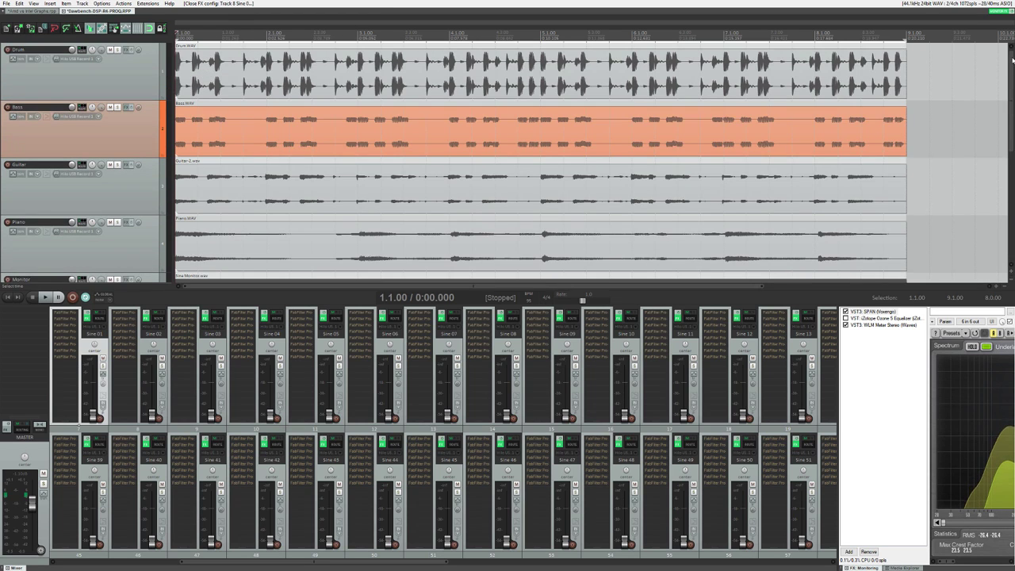
click(331, 558)
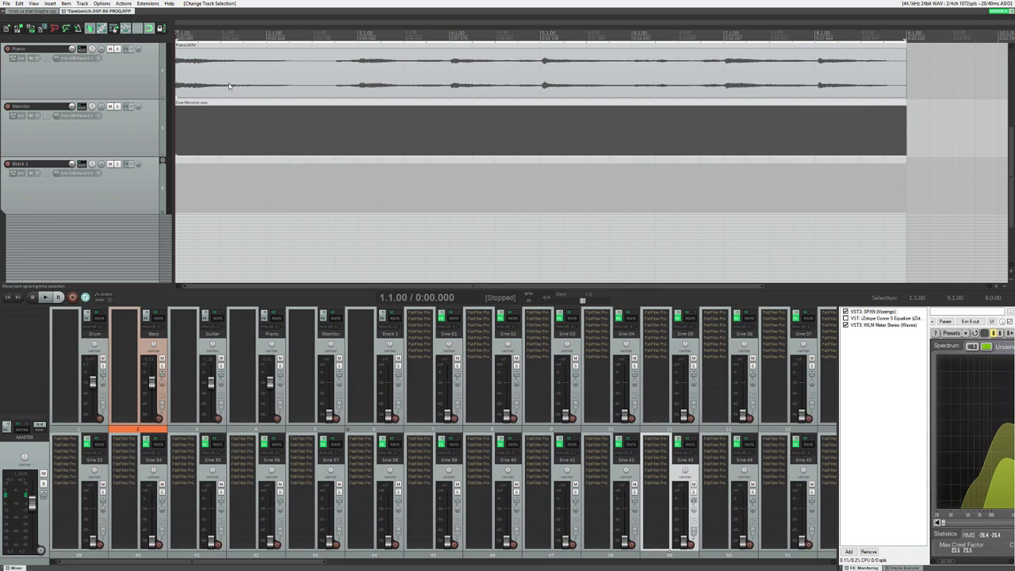
key(space)
click(424, 318)
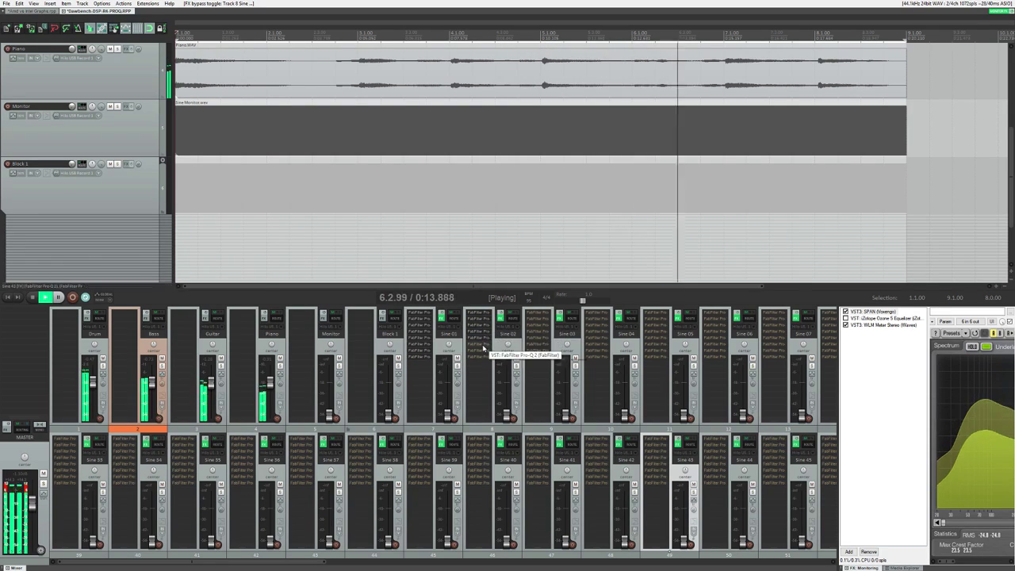
Stop playback, extract dawbench-dsp-2014 in place with 7-Zip, and enter the DAWbench DSP 2014 folder
key(space)
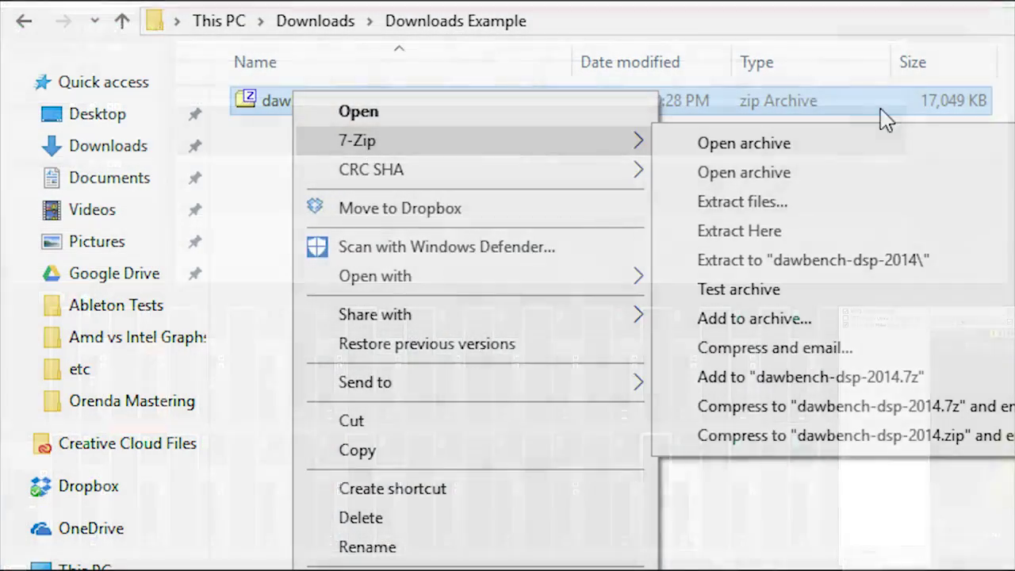
click(818, 232)
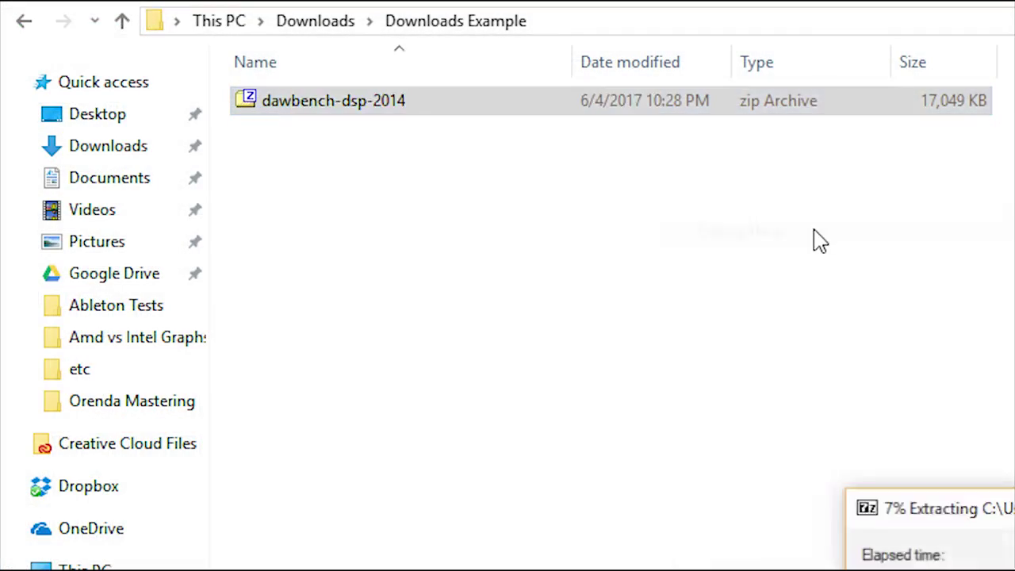
double_click(334, 98)
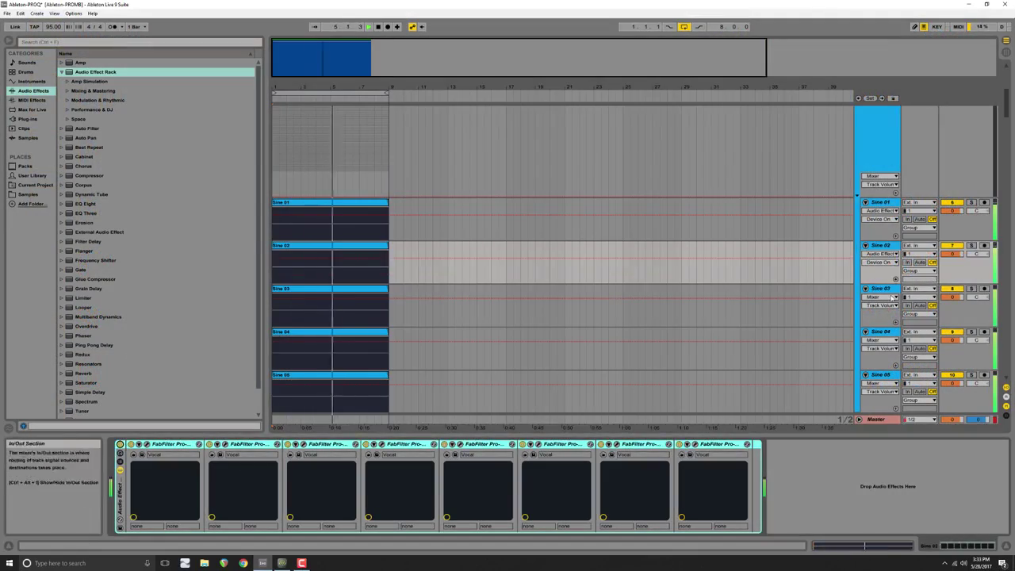
Step through the Sine tracks from Sine 05 down to Sine 31, viewing each FabFilter rack
key(Down)
key(Down)
key(Down)
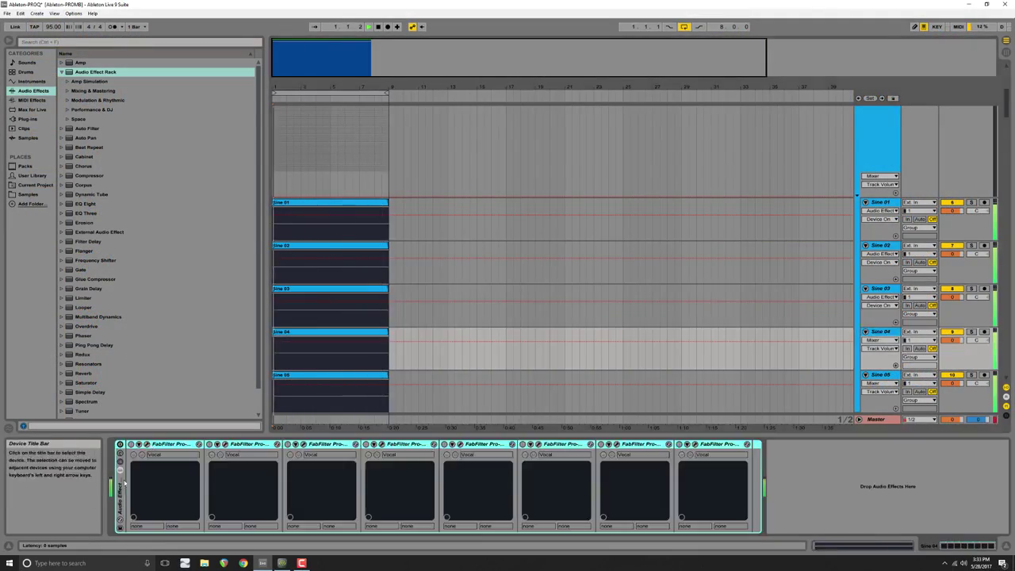
scroll(921, 270, down, 3)
key(Down)
key(Down)
key(Down)
key(Down)
key(Down)
key(Down)
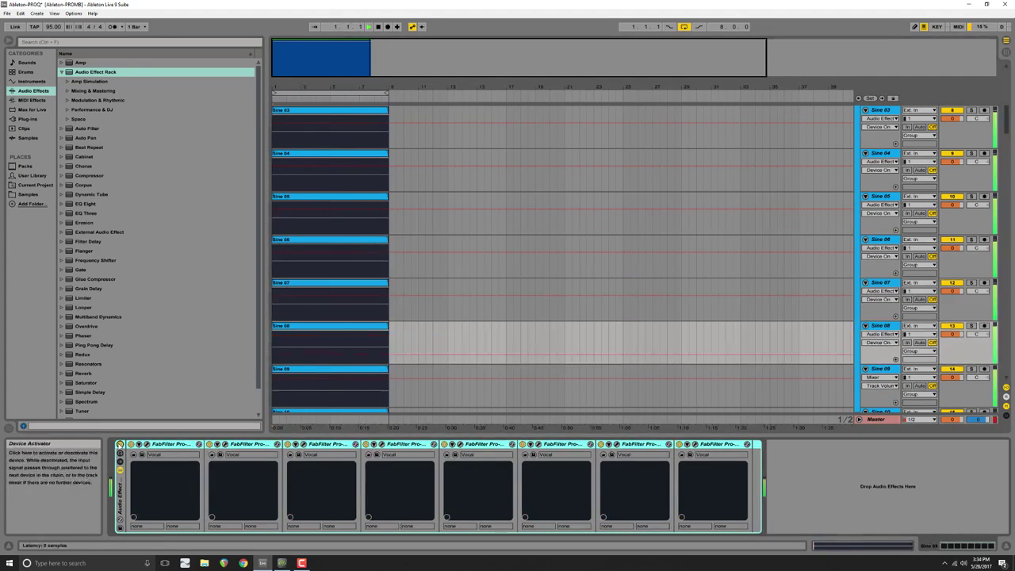
key(Down)
key(Down)
key(Down)
key(Down)
key(Down)
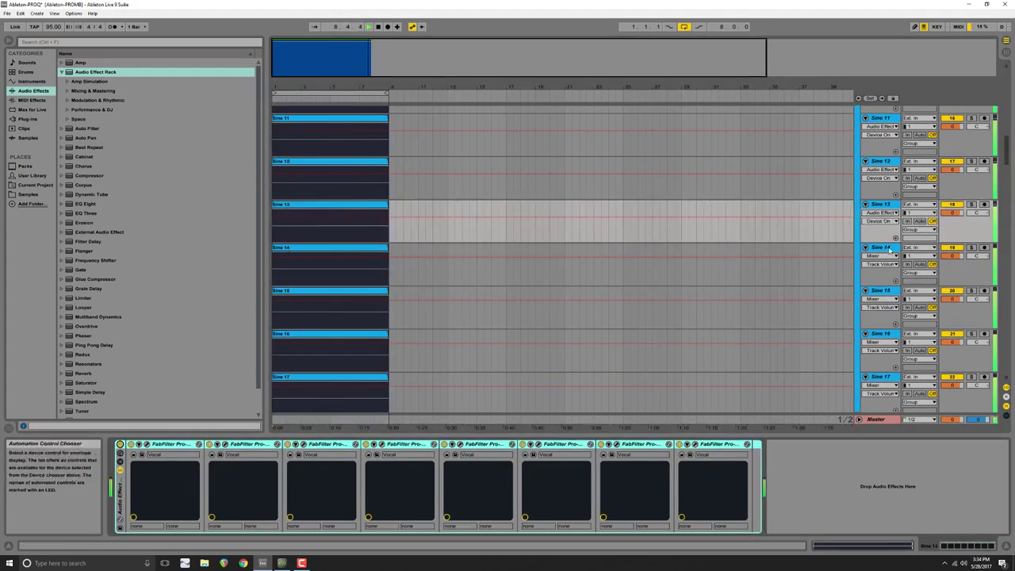
key(Down)
key(Down)
key(Down)
key(Down)
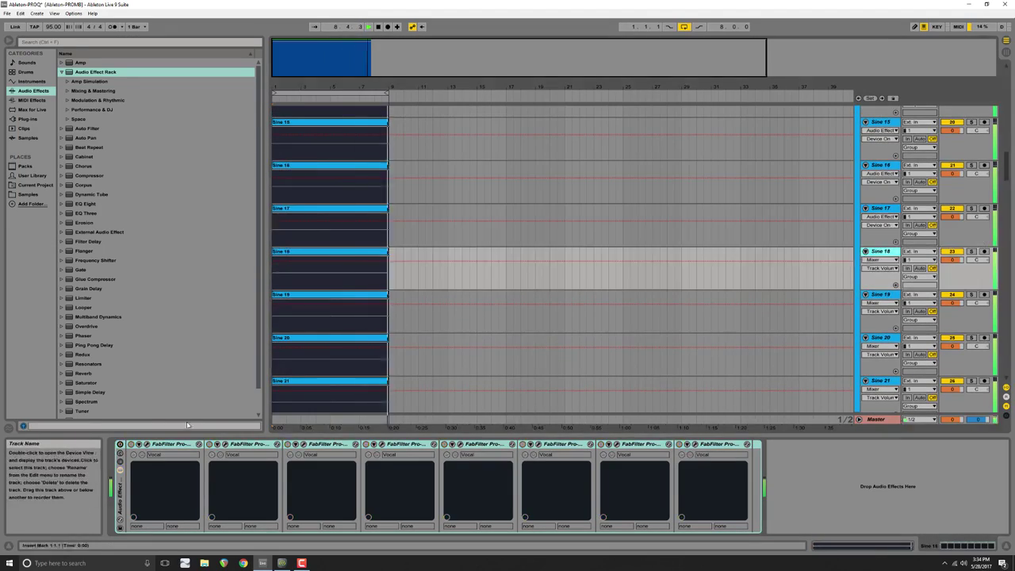
key(Down)
key(Down)
key(Down)
key(Down)
key(Down)
key(Down)
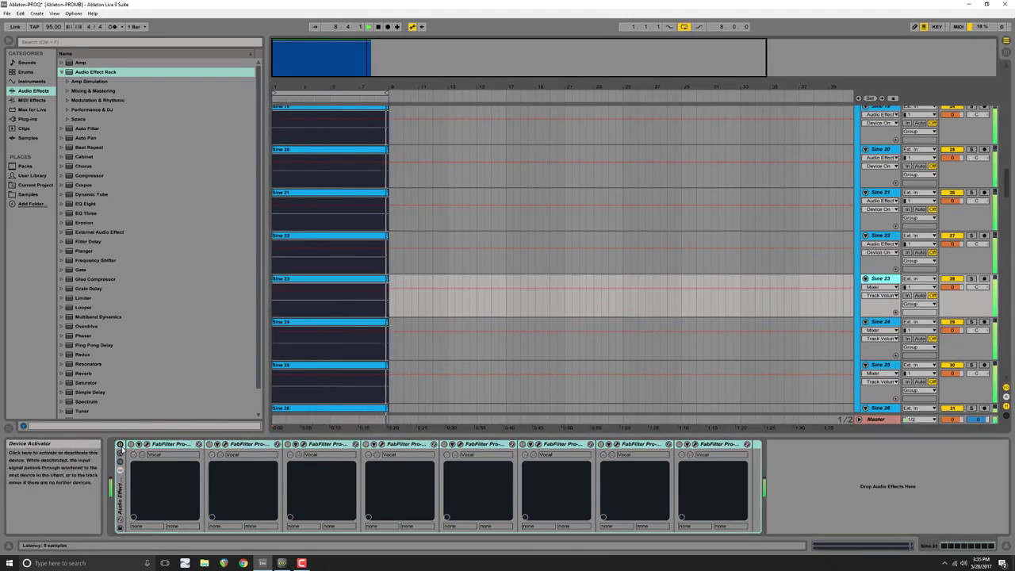
key(Down)
key(Down)
key(Down)
key(Down)
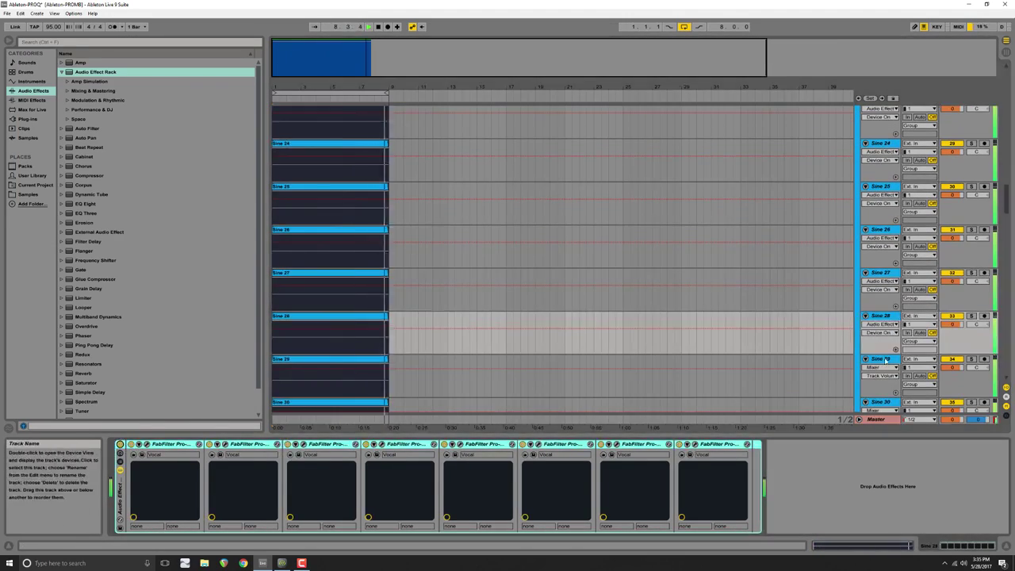
key(Down)
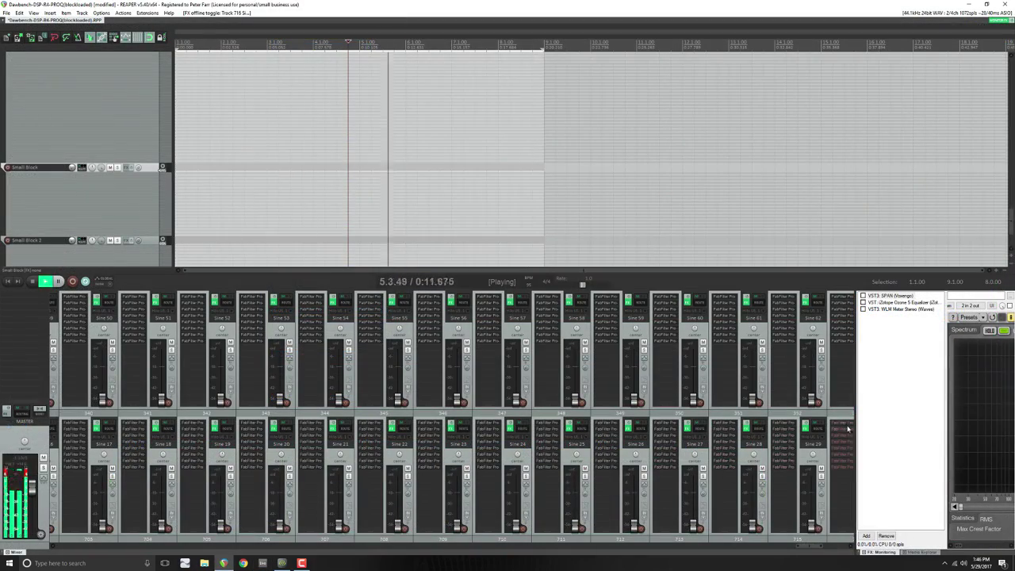
Show the CAM CPU monitor and continue through Sine 50, 55, 60 and 65
click(283, 563)
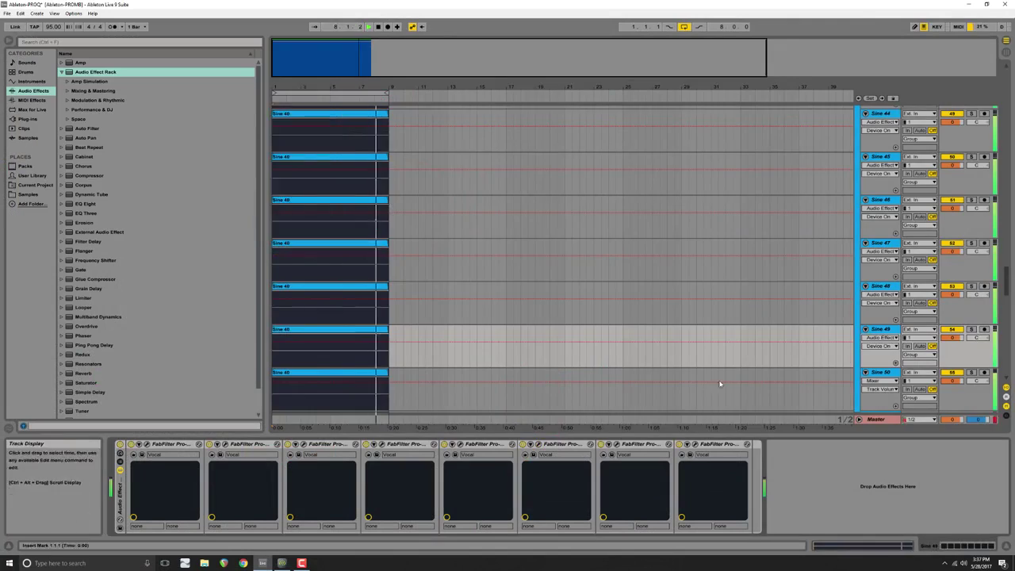
key(Down)
key(Down)
key(Down)
key(Down)
key(Down)
key(Down)
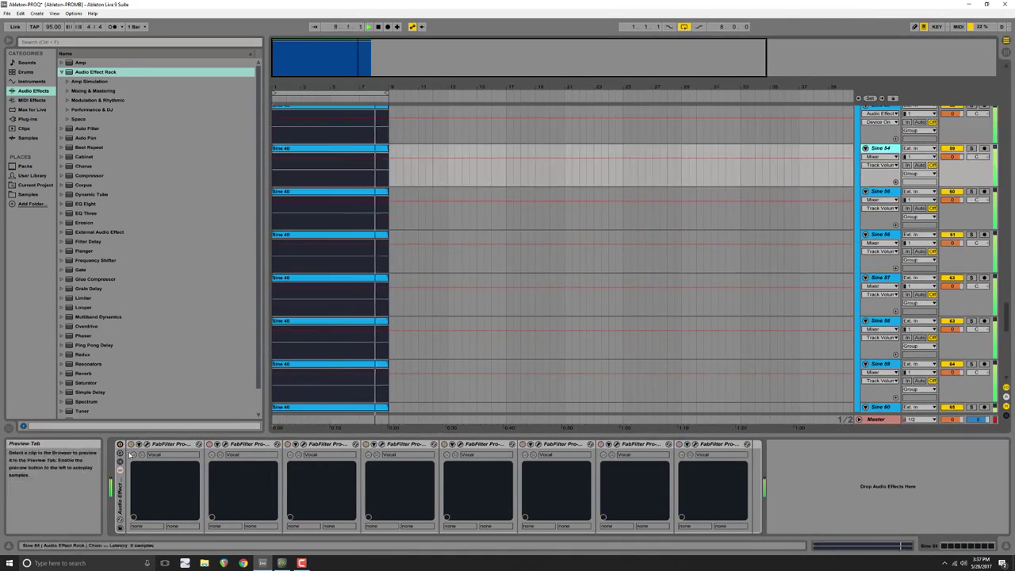
key(Down)
key(Down)
key(Down)
key(Down)
key(Down)
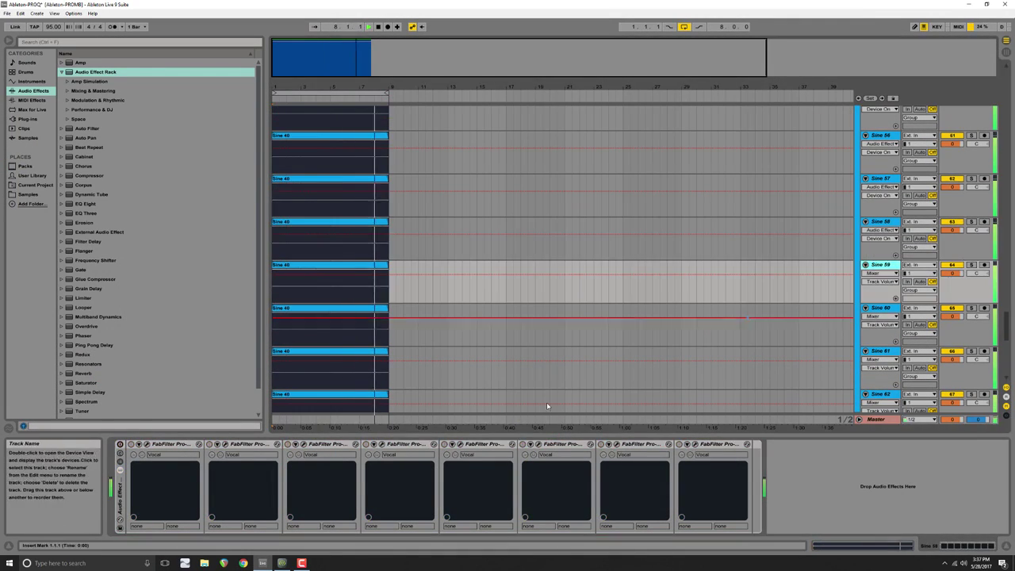
key(Down)
key(Down)
key(Down)
key(Down)
key(Down)
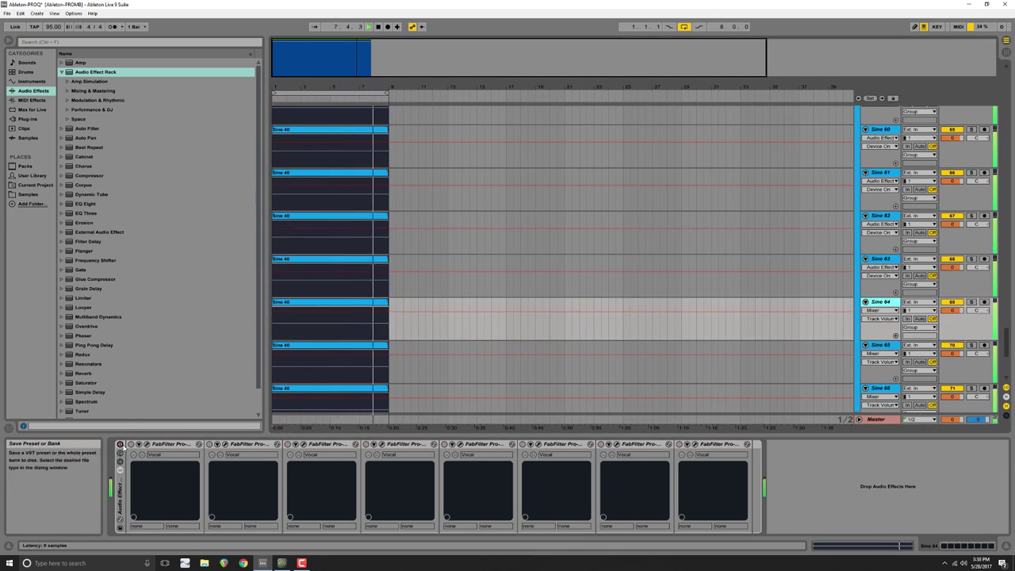
key(Down)
key(Down)
key(Down)
key(Down)
key(Down)
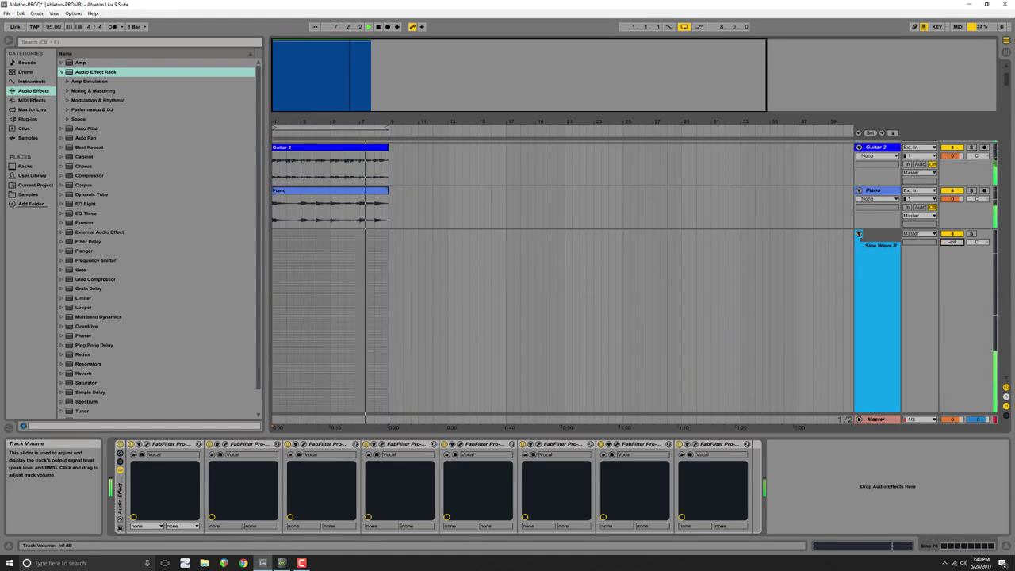
Check CPU load in the CAM monitor, then return to the REAPER session
click(302, 563)
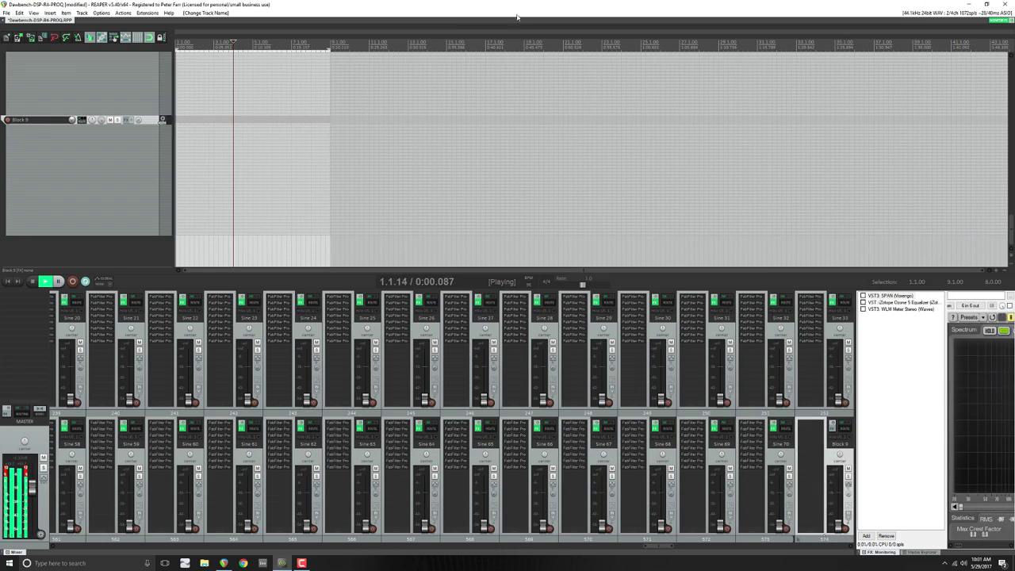
click(533, 14)
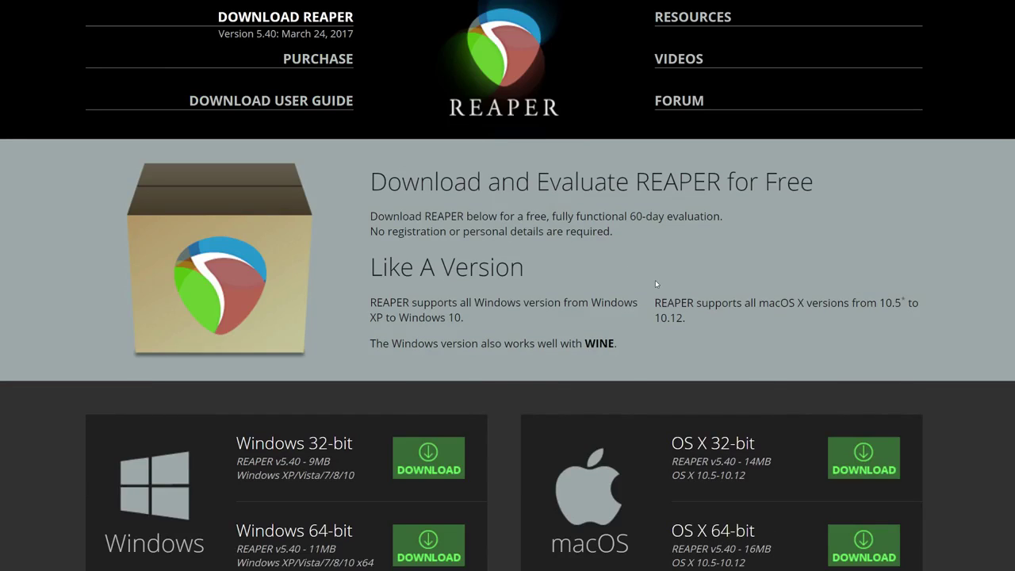
Read down the Blender homepage through the Cycles Render Engine and Modeling, Sculpt, UV sections
scroll(654, 284, down, 2)
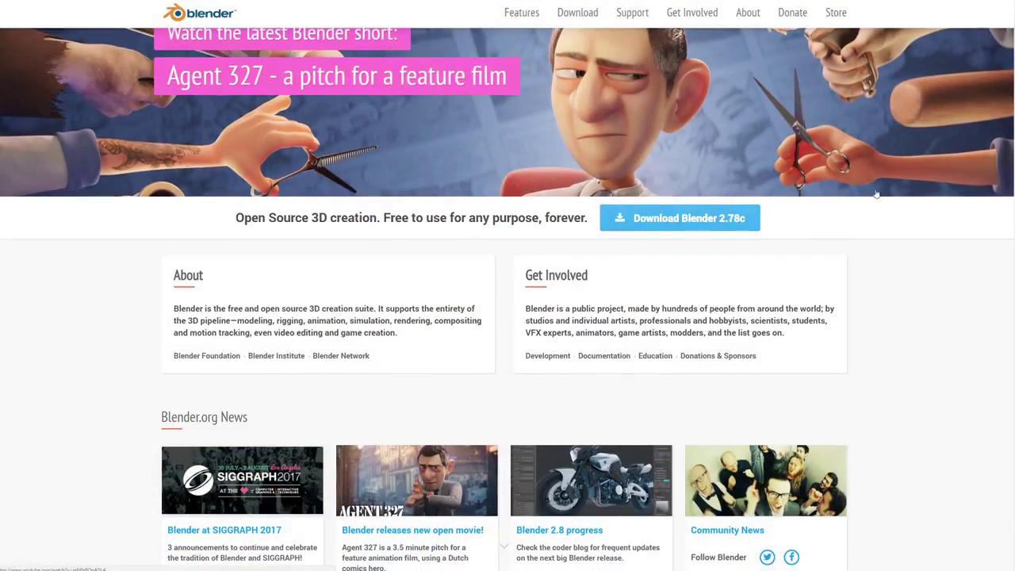
scroll(875, 192, down, 2)
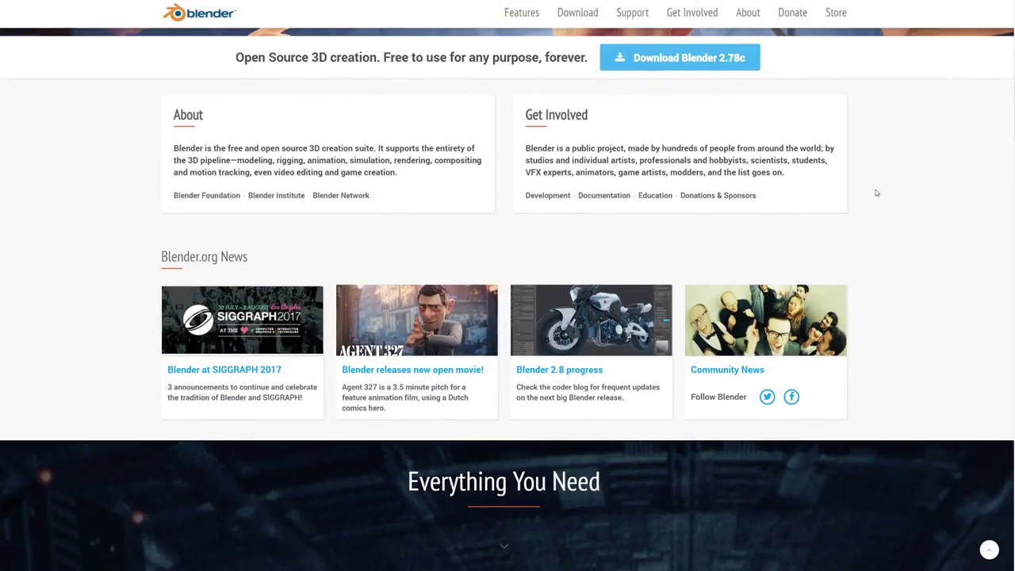
scroll(876, 193, down, 7)
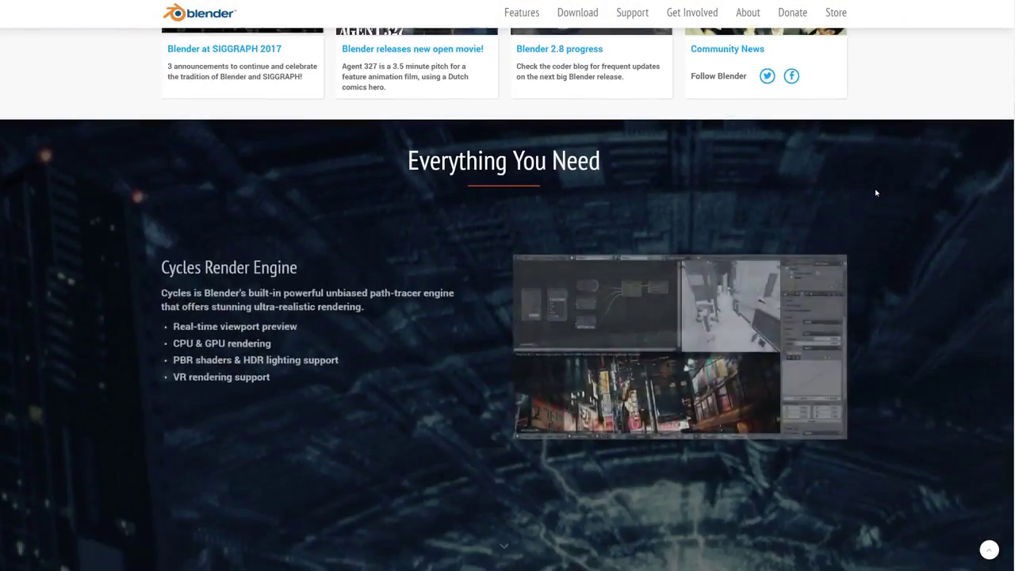
scroll(876, 193, down, 5)
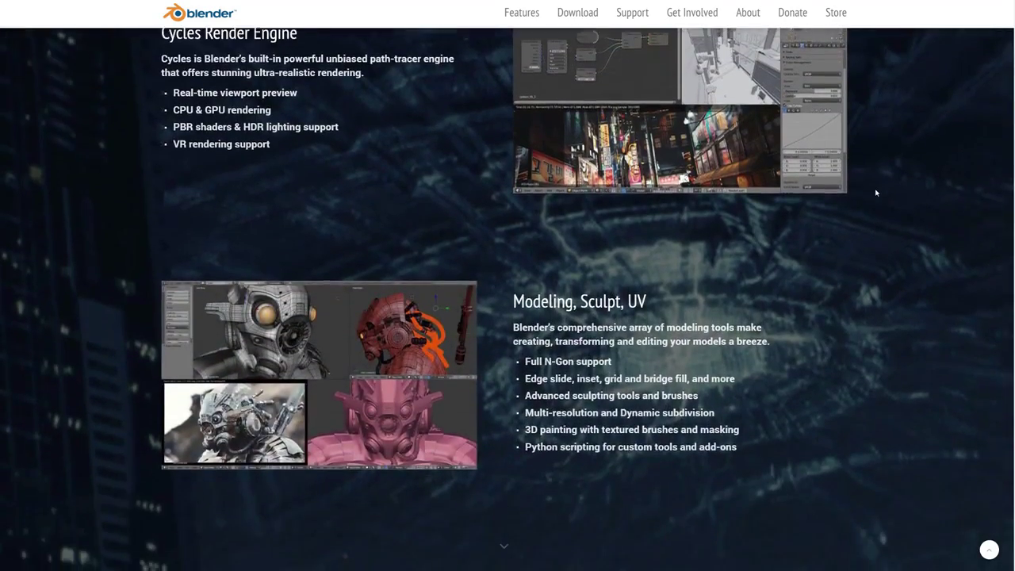
scroll(876, 193, down, 2)
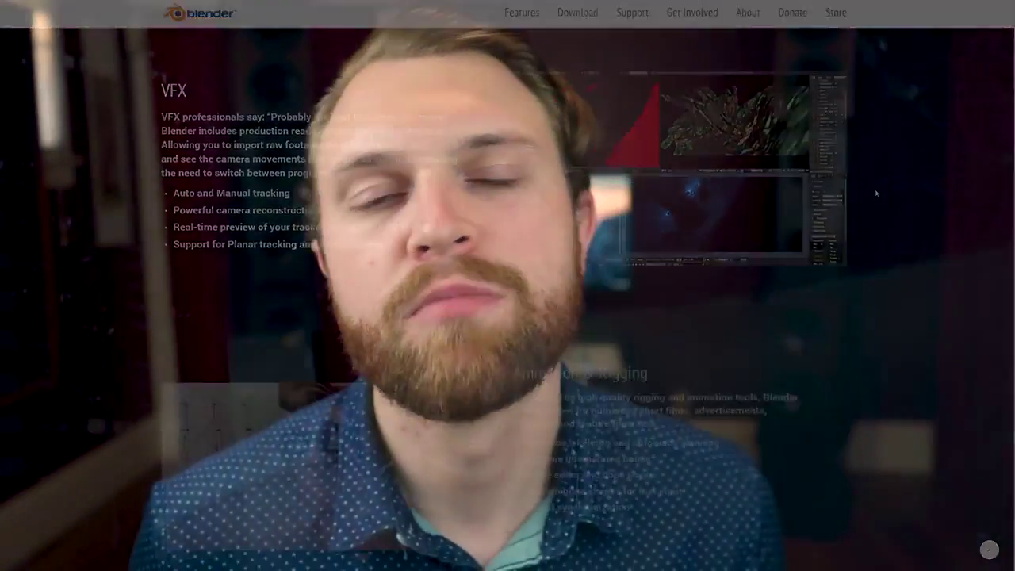